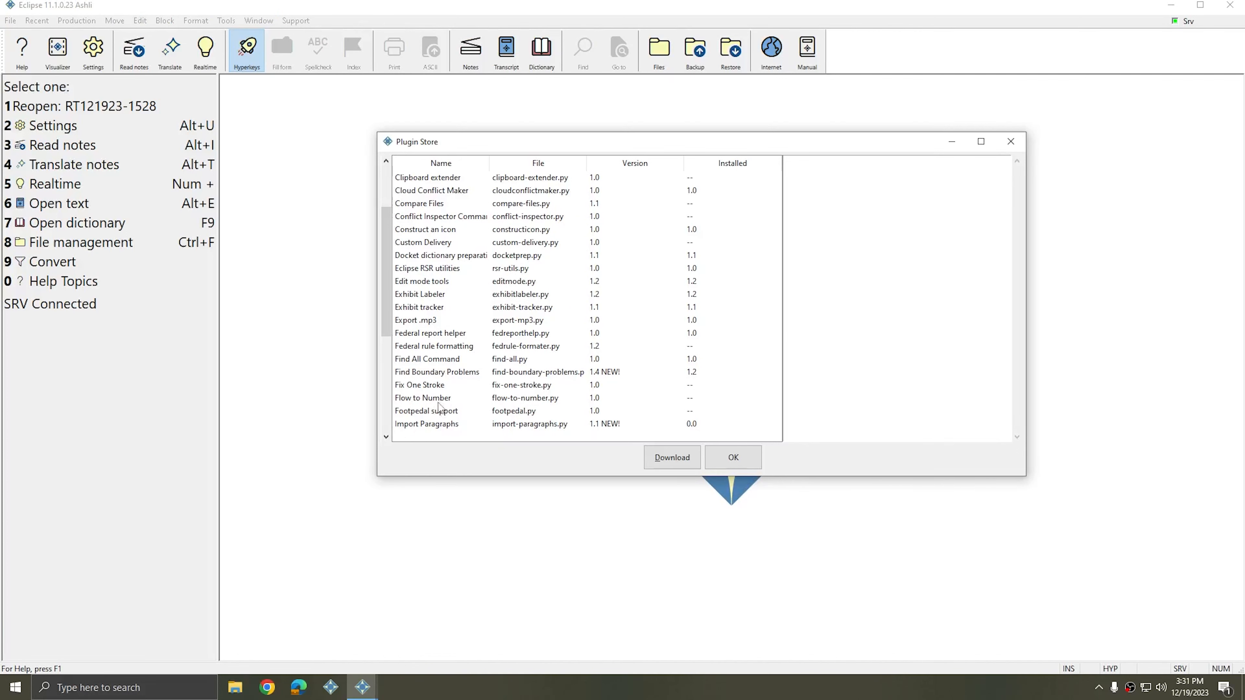
# Step: Review the Flow to Number plugin's macro descriptions in the Plugin Store and download the plugin
pyautogui.click(410, 398)
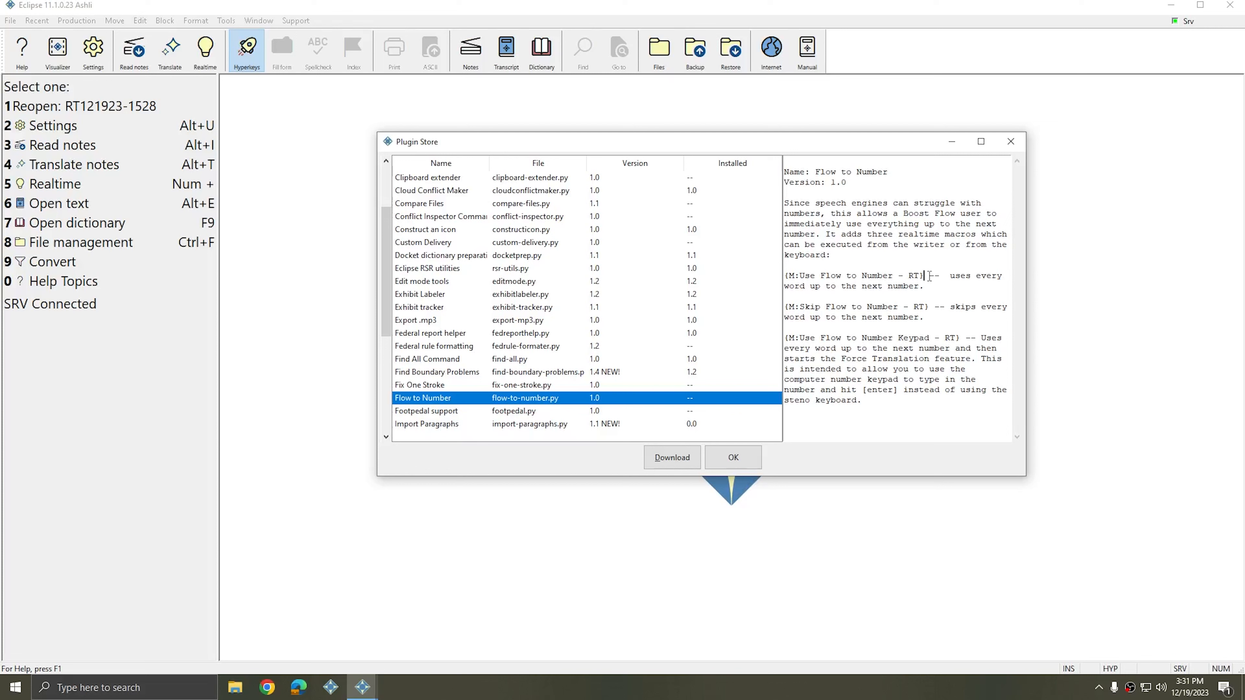
pyautogui.doubleClick(864, 278)
pyautogui.click(888, 275)
pyautogui.doubleClick(811, 307)
pyautogui.click(863, 307)
pyautogui.click(667, 459)
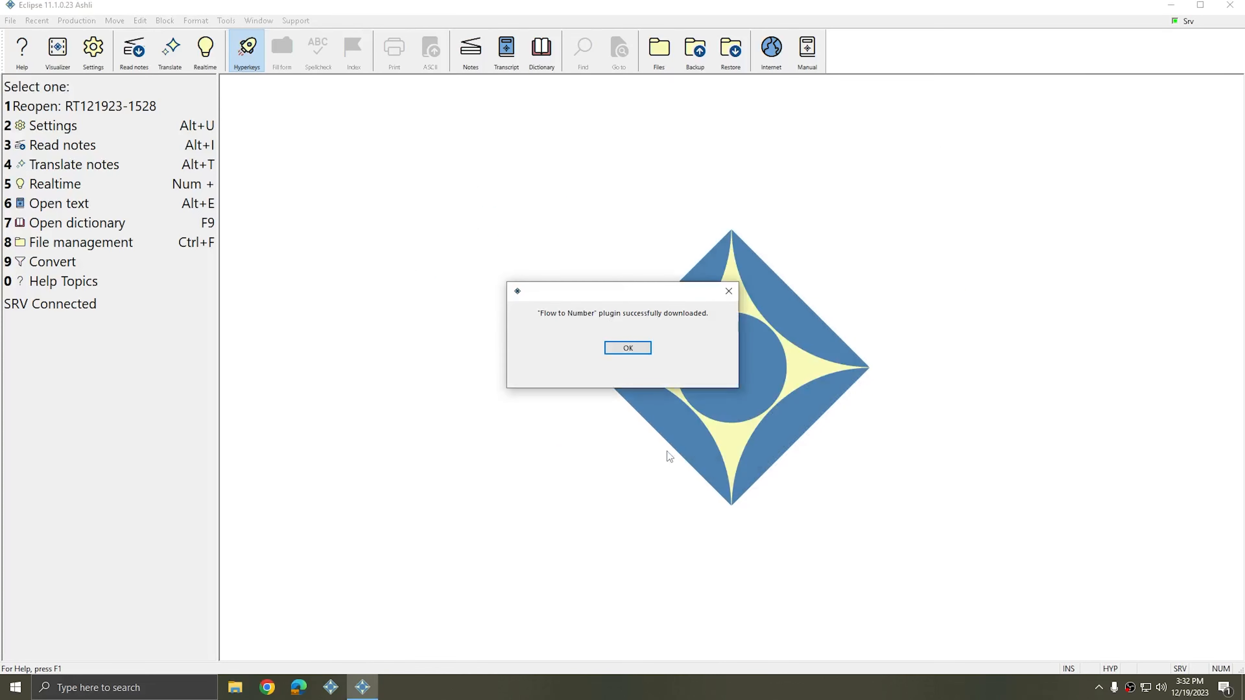
pyautogui.click(634, 352)
# Step: Enable the Flow to Number plugin in the Plugin Manager and restart the program
pyautogui.click(296, 20)
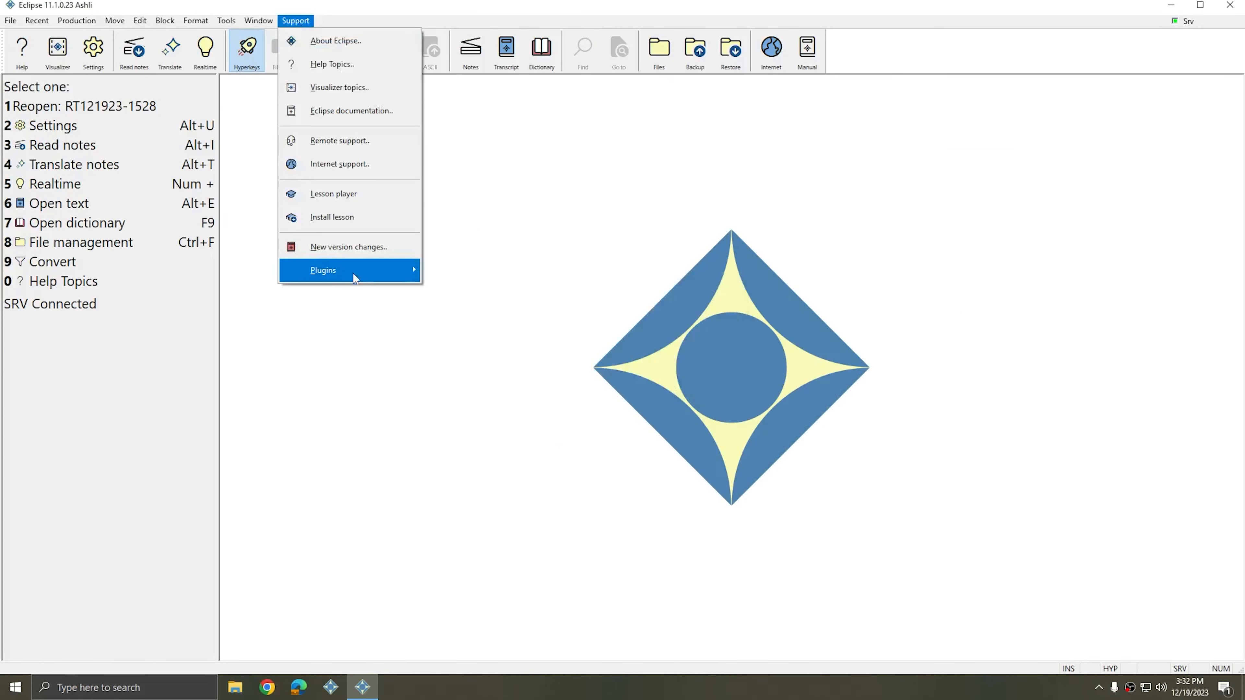
pyautogui.moveTo(327, 274)
pyautogui.click(482, 294)
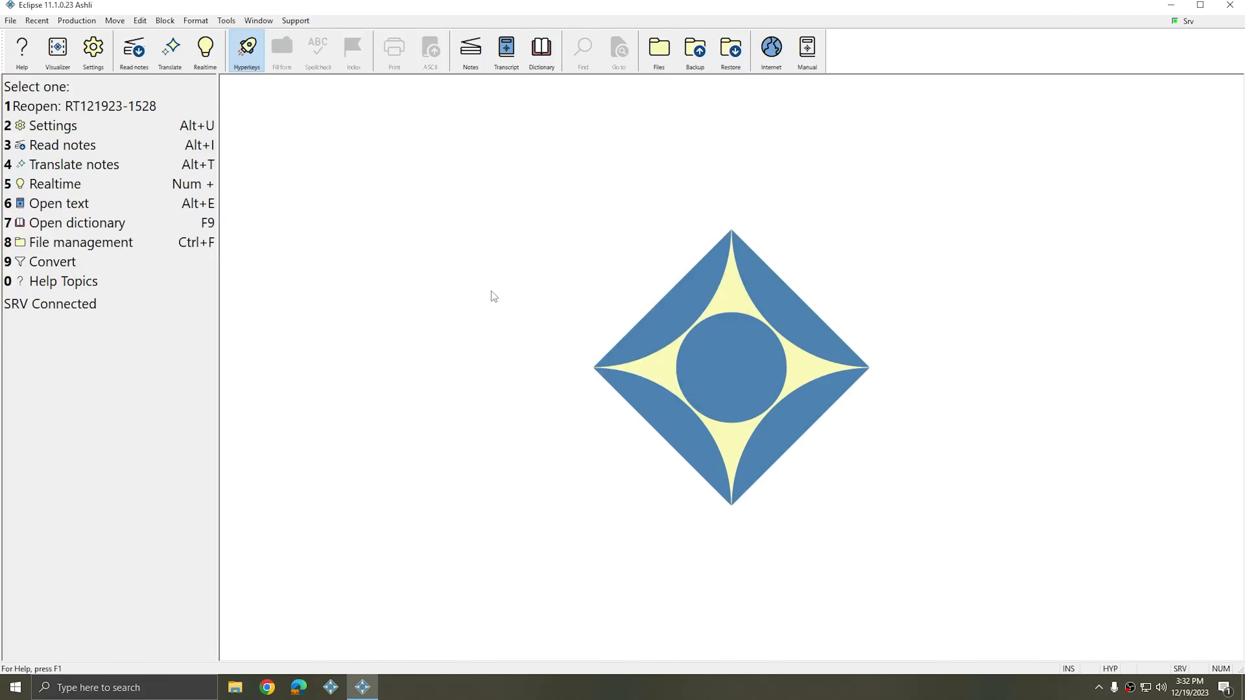
pyautogui.scroll(-1, 139, 260)
pyautogui.click(84, 221)
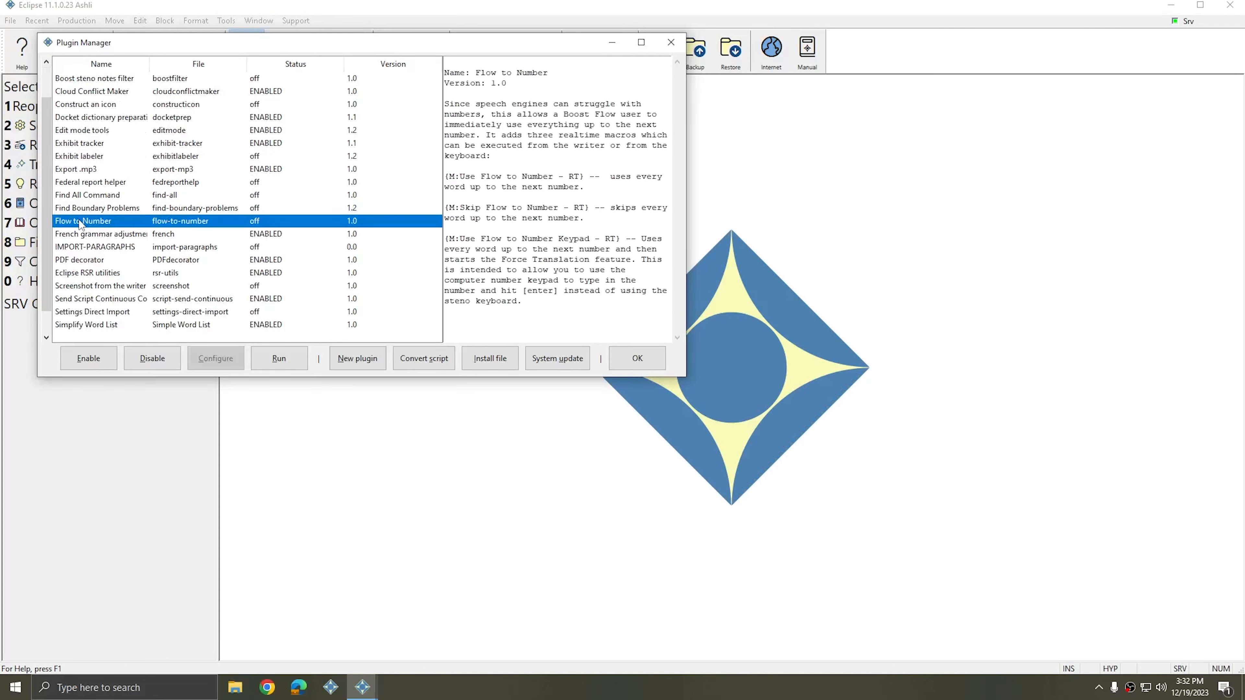
pyautogui.click(89, 358)
pyautogui.click(642, 358)
pyautogui.click(599, 346)
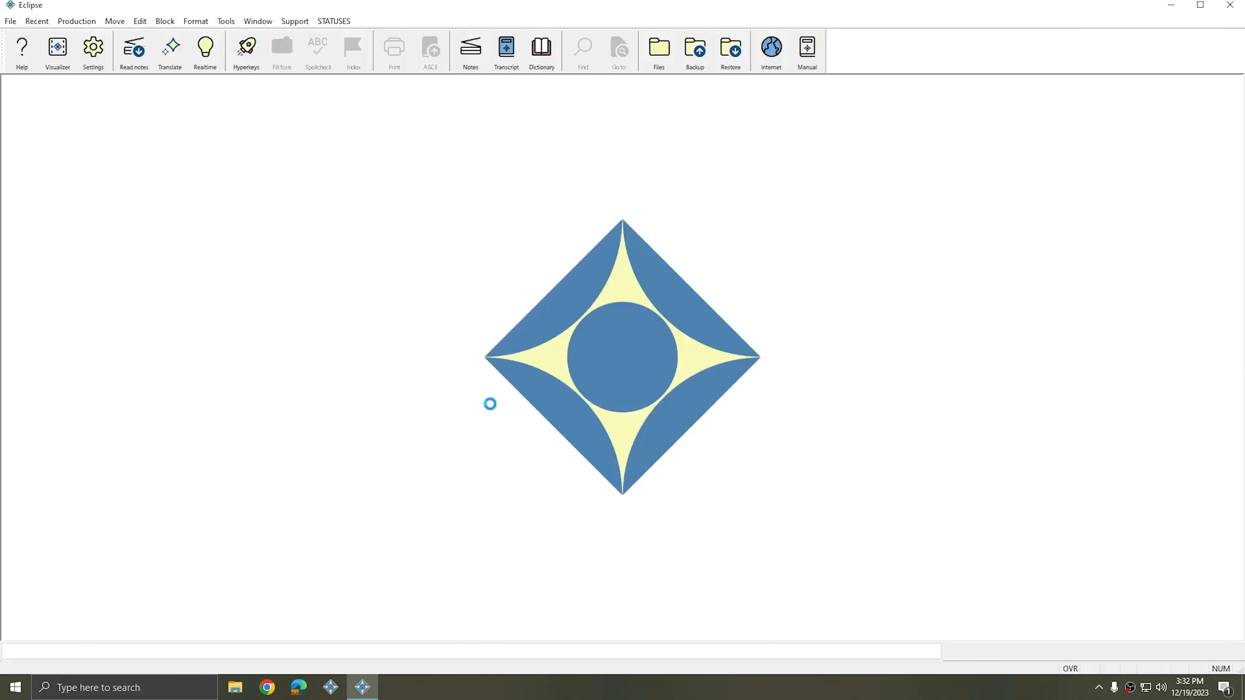
pyautogui.click(604, 412)
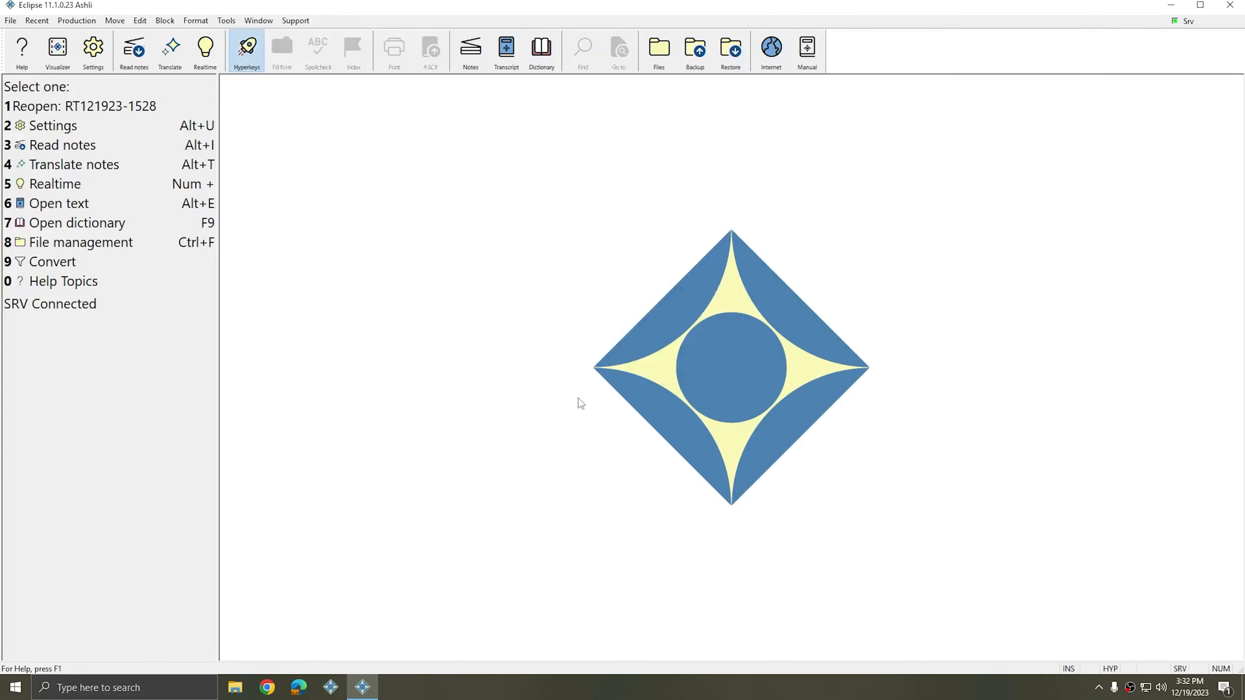
# Step: Open the main dictionary and review the steno entries for the three Flow to Number macros
pyautogui.press('F9')
pyautogui.press('Return')
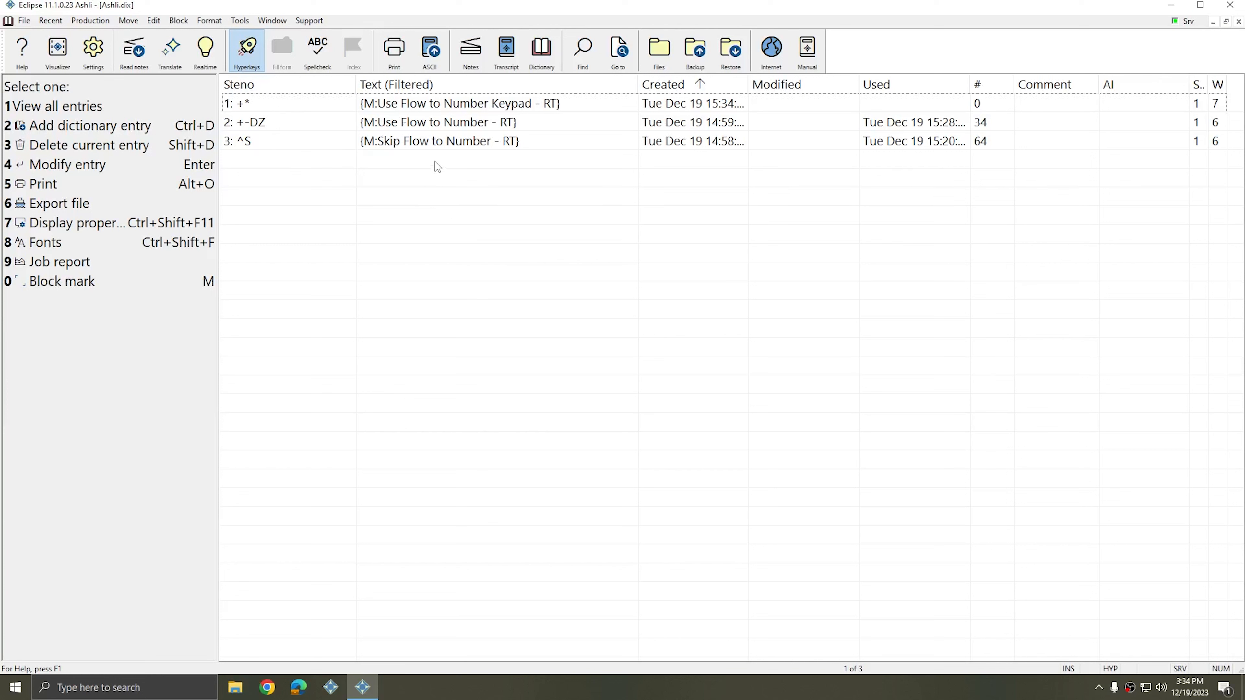
pyautogui.click(393, 109)
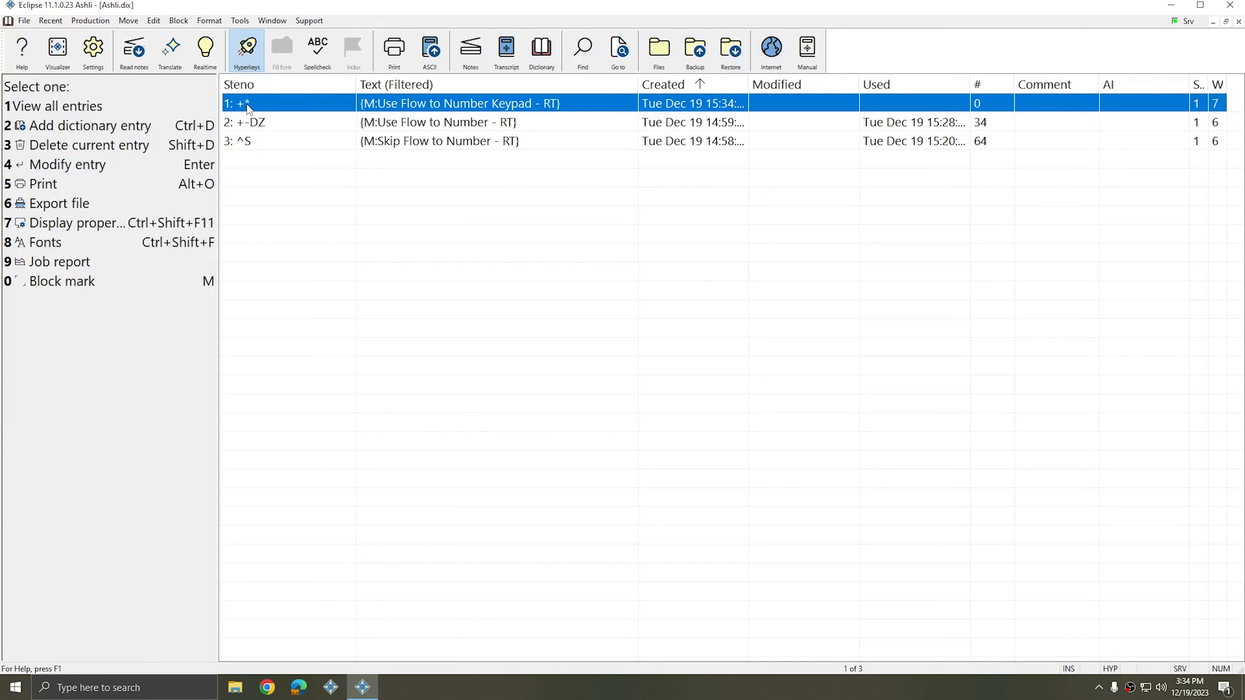
pyautogui.click(430, 123)
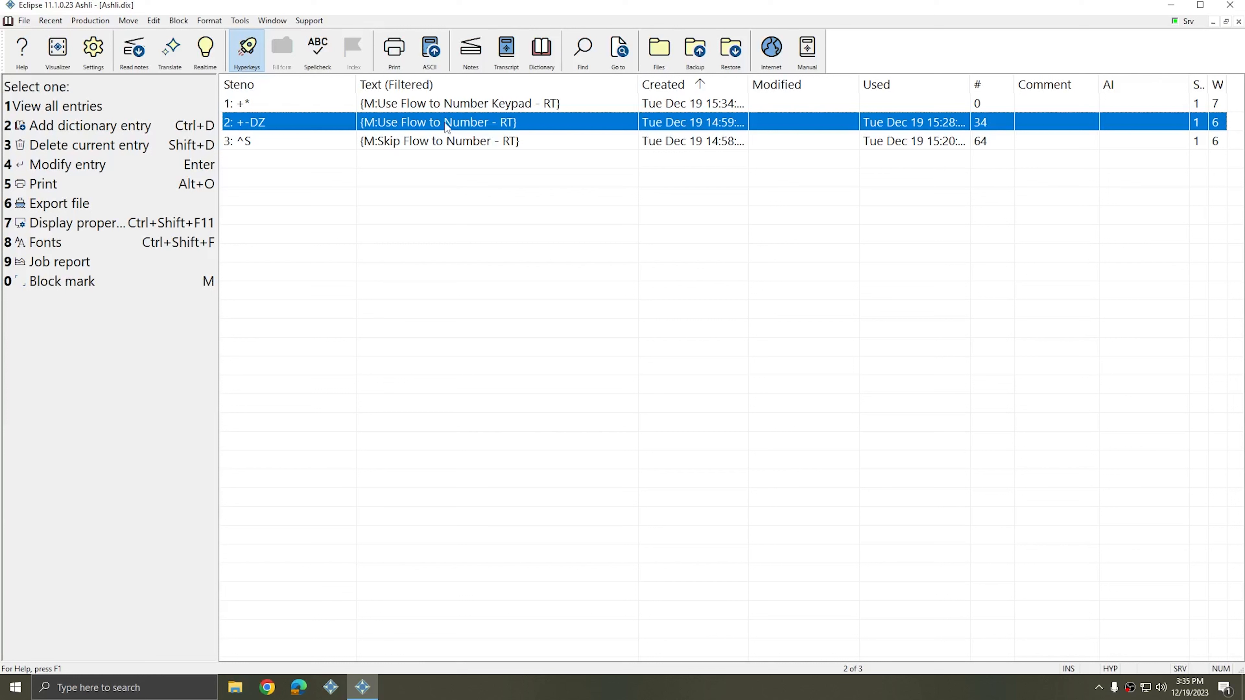
pyautogui.click(420, 142)
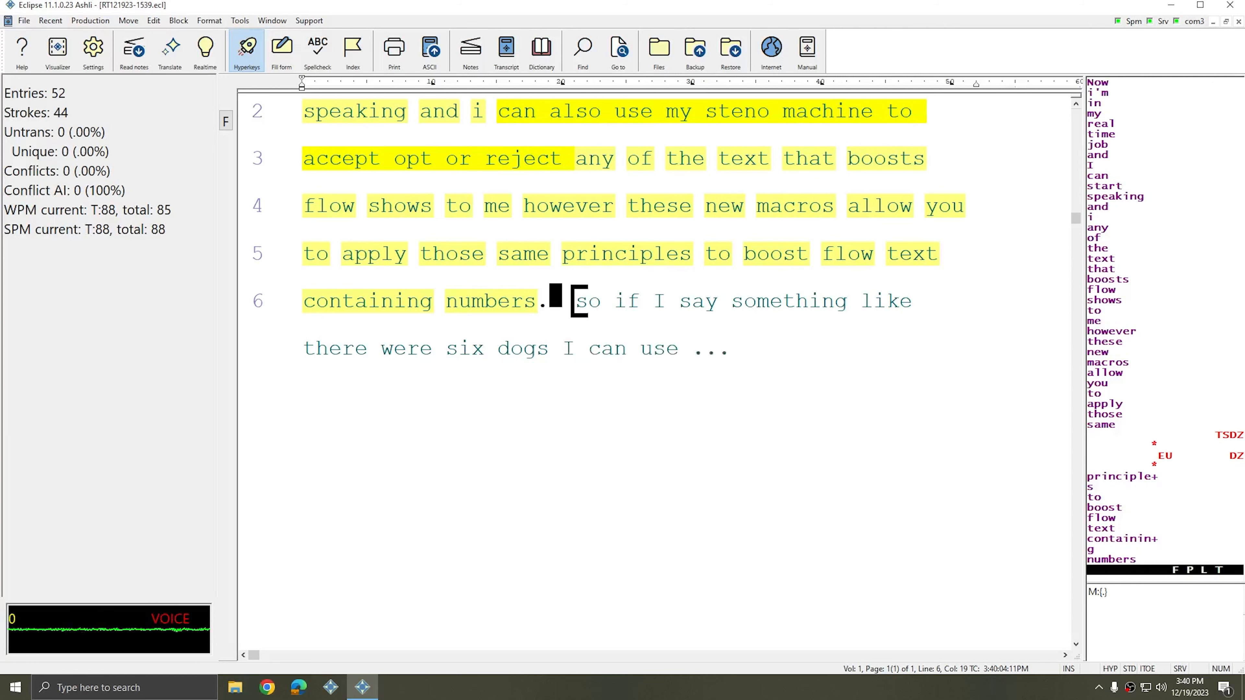
# Step: Accept the flow text "So if I say something like there were" up to the number six and write 507
pyautogui.write('So if I say something like there were  ')
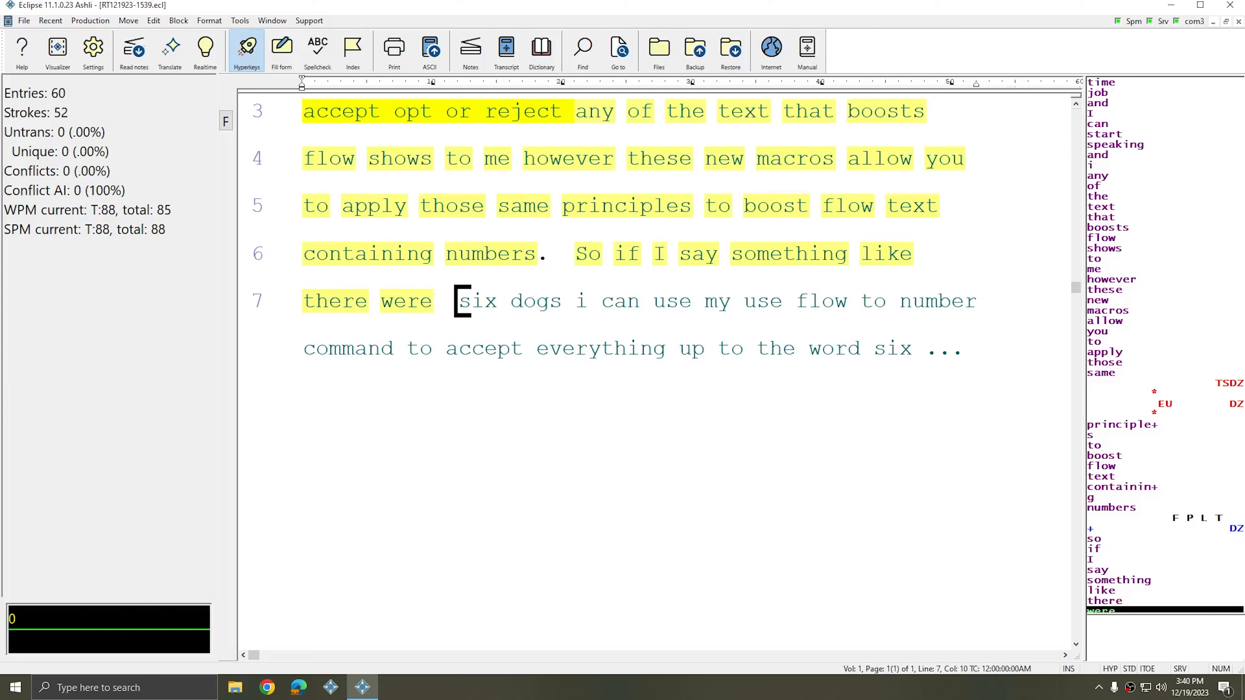
pyautogui.write('507')
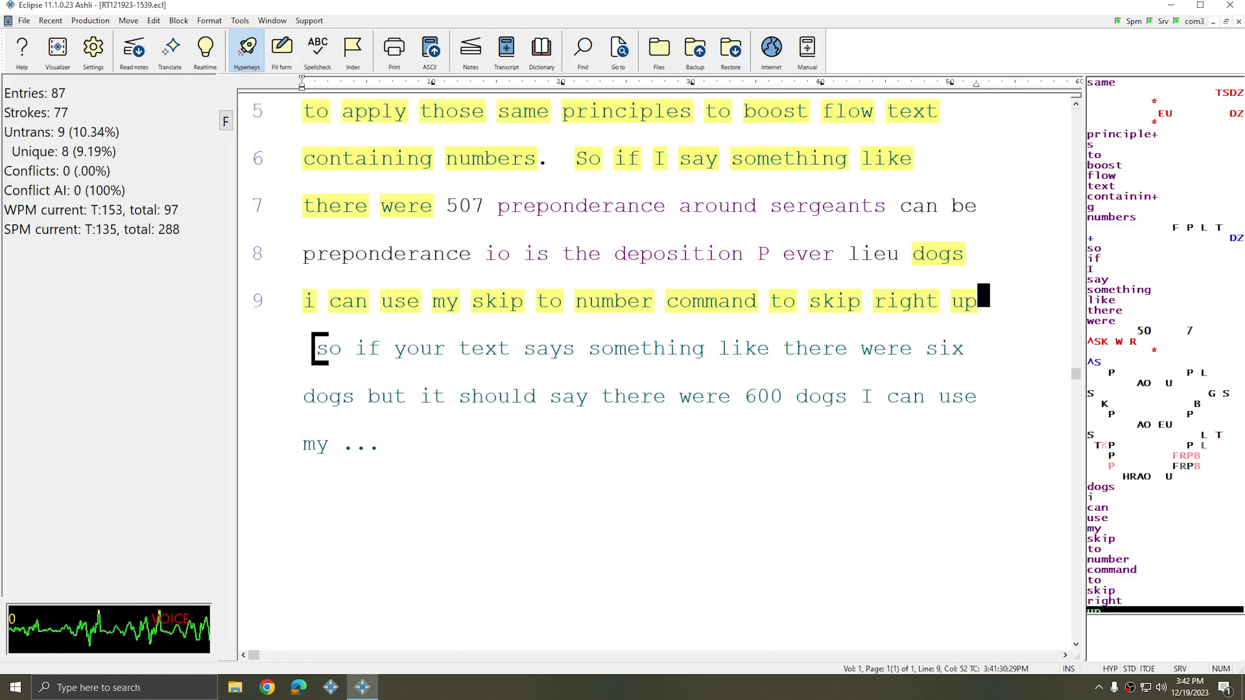
# Step: Use the flow text "so if your text says something like there were" up to the number, forcing the translation 600
pyautogui.press('n')
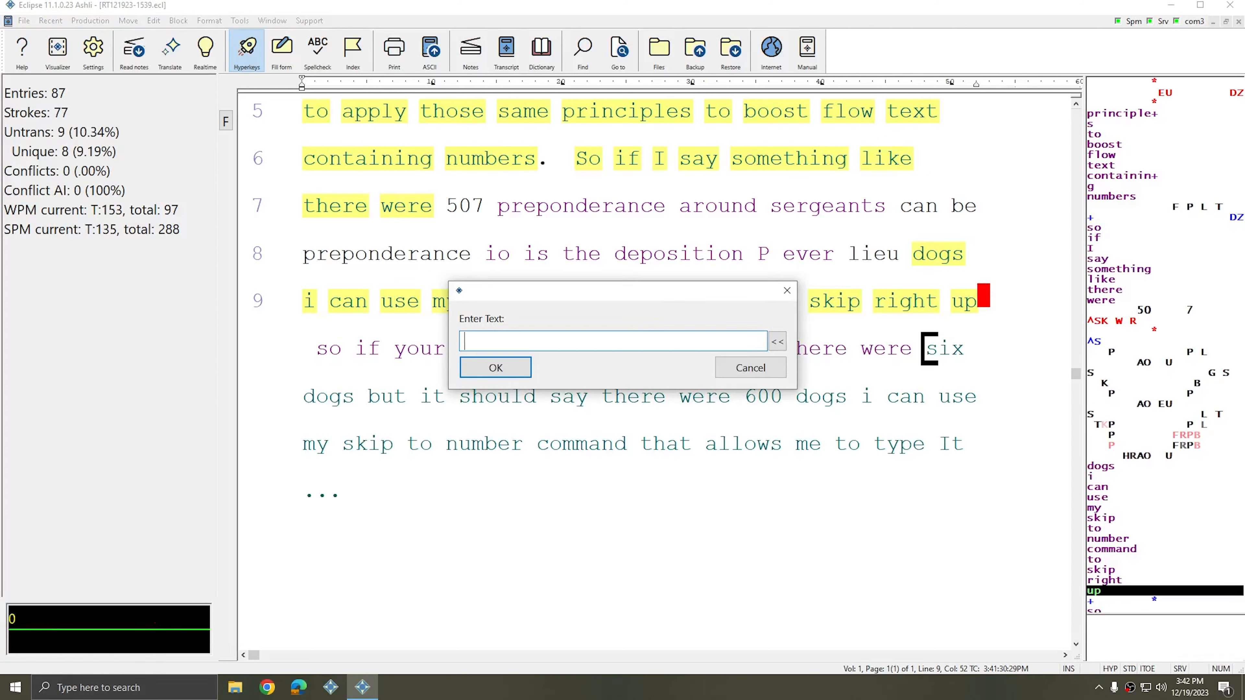
pyautogui.write('600')
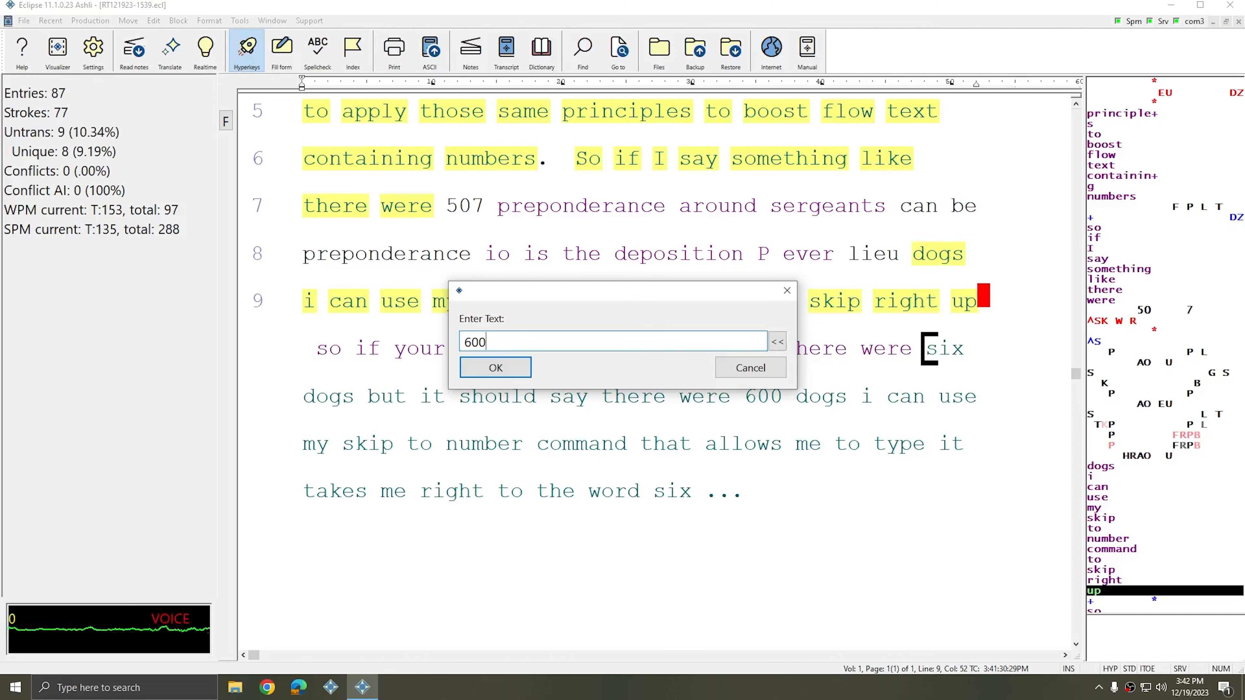
pyautogui.press('Return')
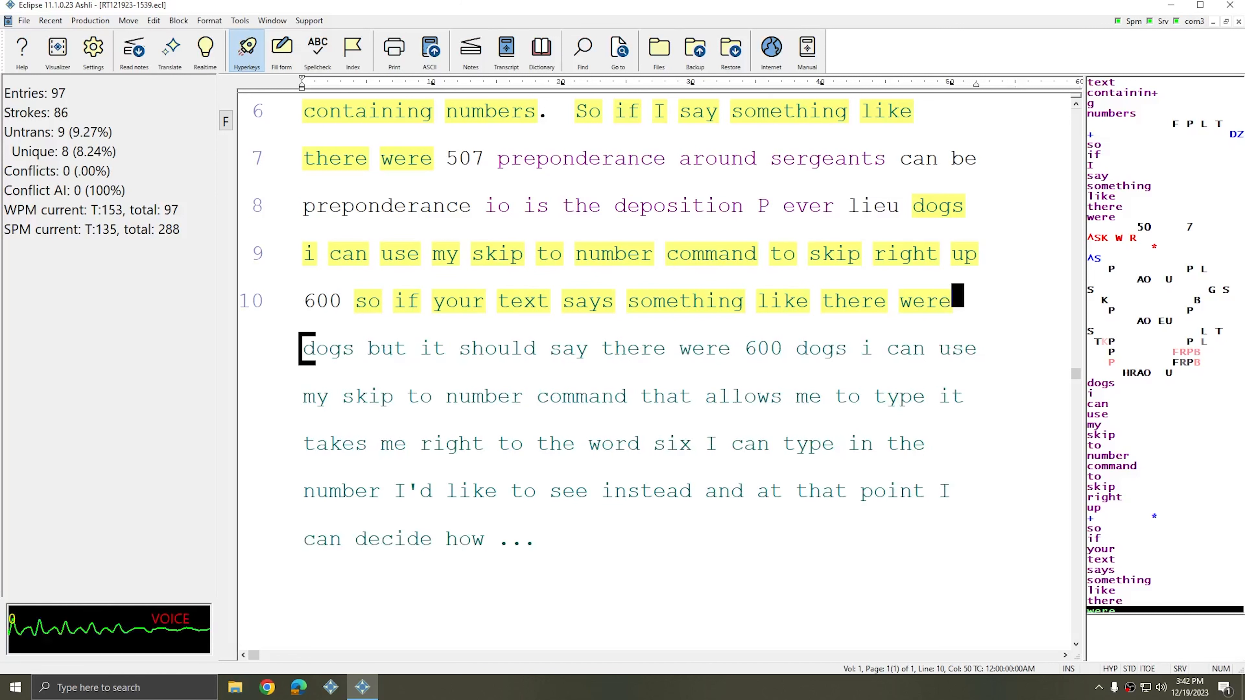
# Step: Accept the flow text from "dogs but it should say" through "to type it", adding a comma after "me", a period and a Q line
pyautogui.write('dogs but it should say')
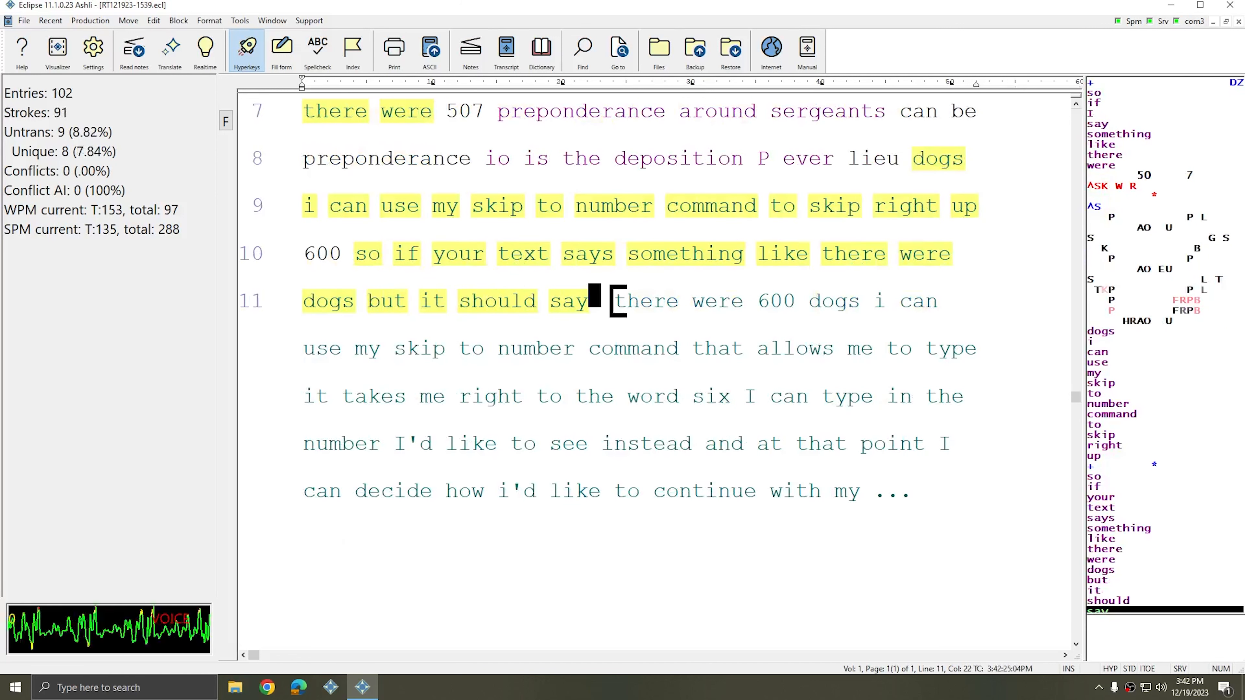
pyautogui.write(' there were 600 dogs i can use my skip to')
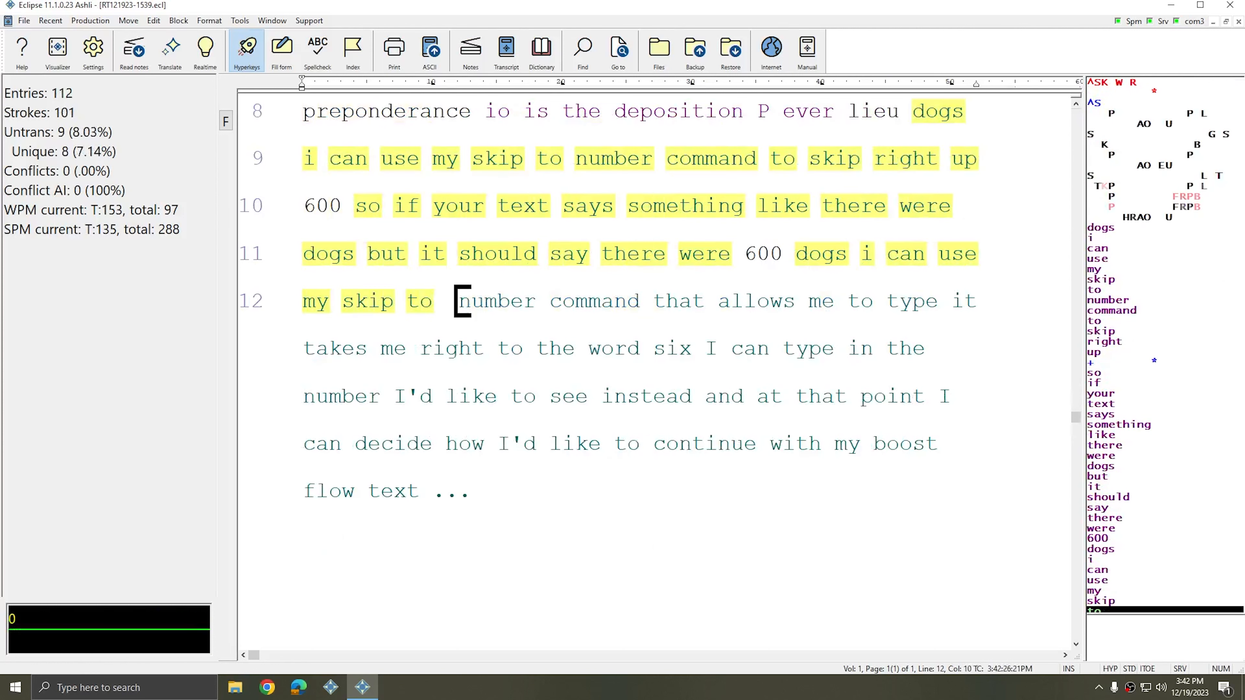
pyautogui.write(' number command that allows me')
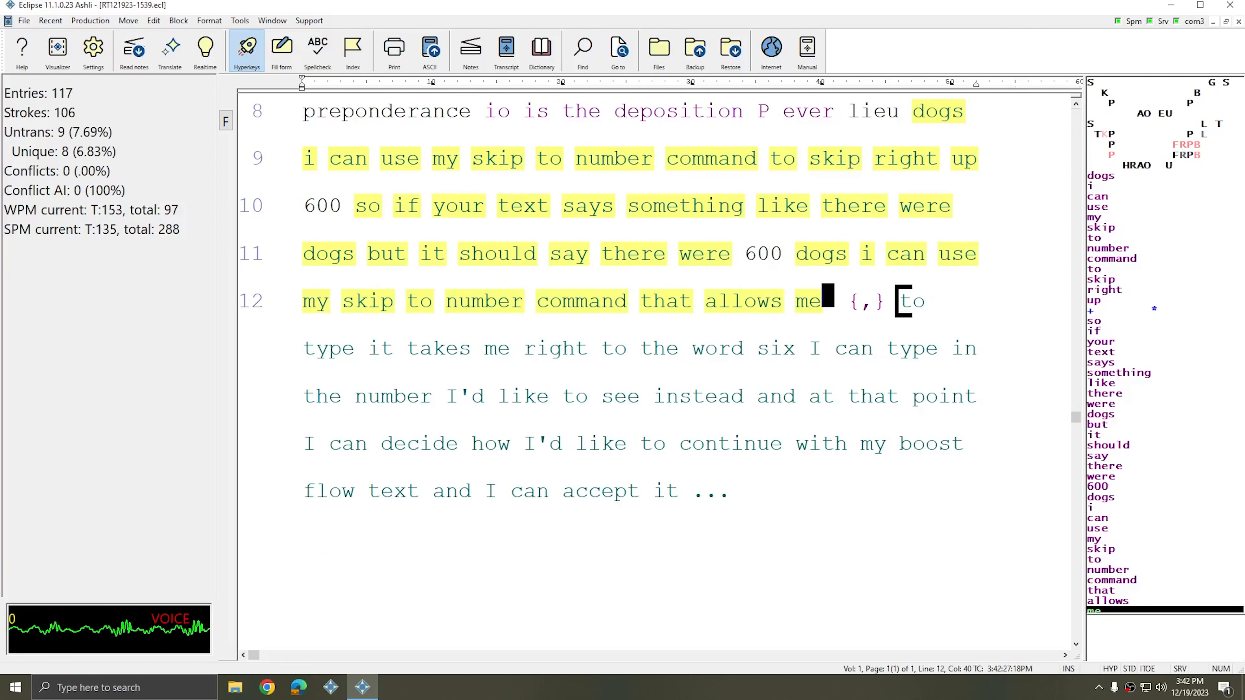
pyautogui.write(', to type it')
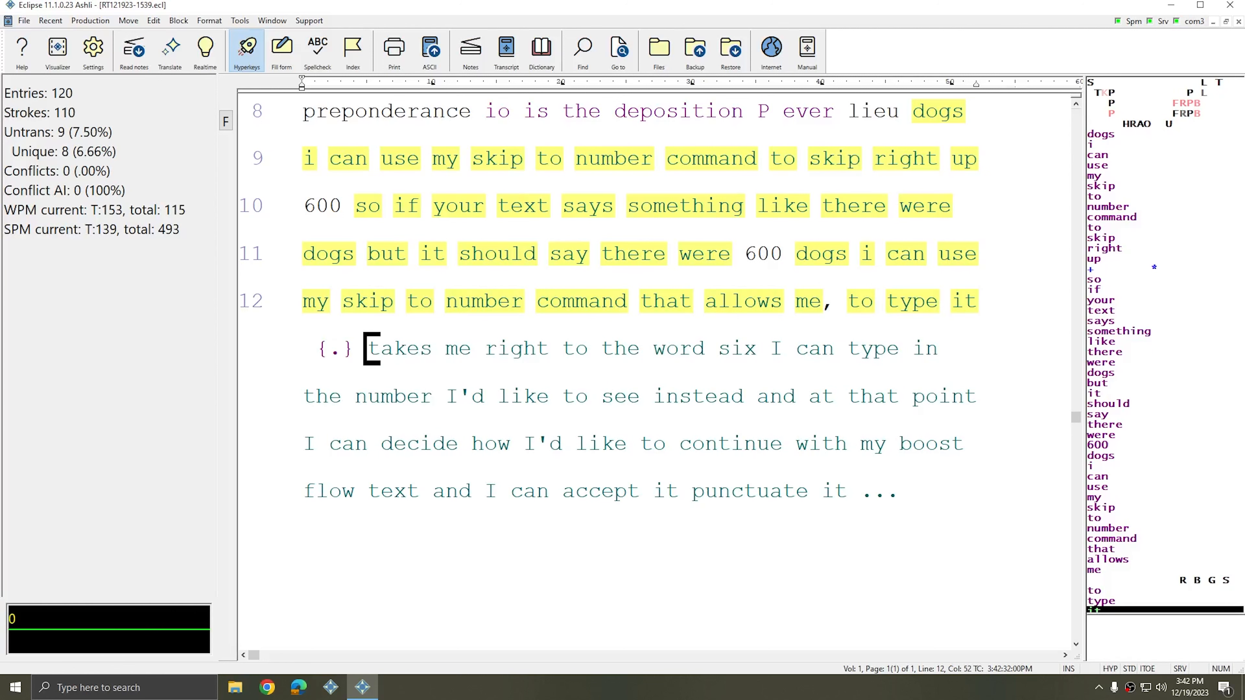
pyautogui.write('. \tQ\t')
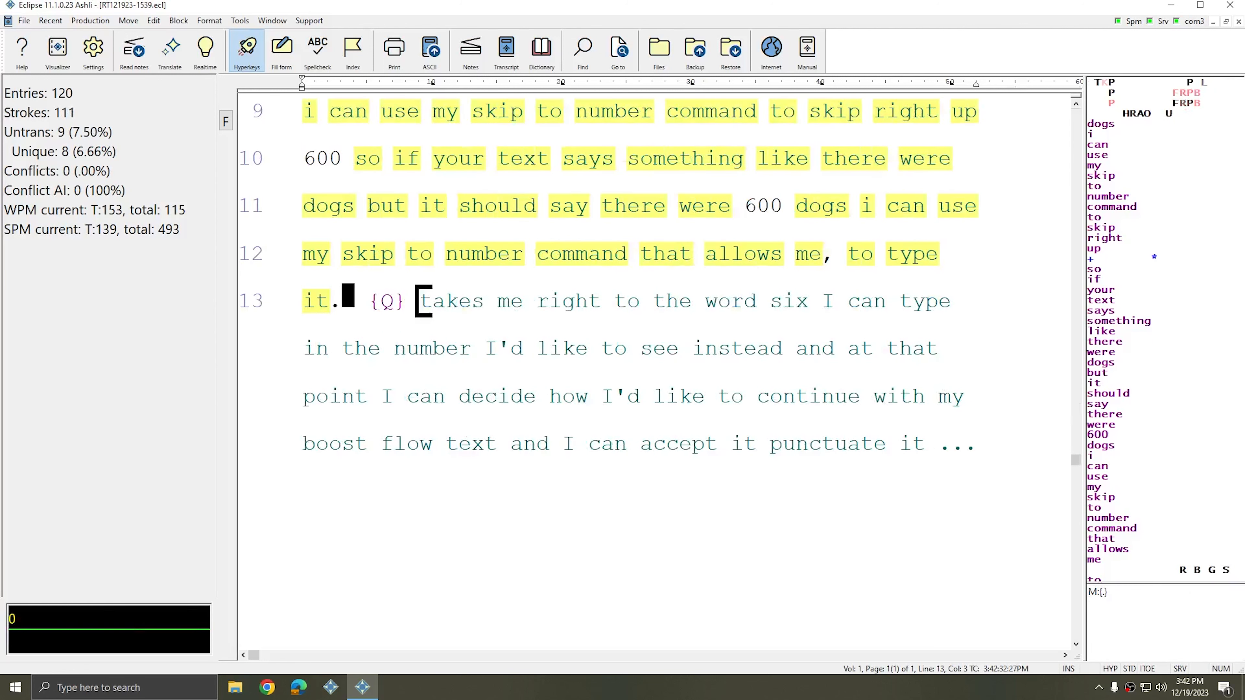
# Step: On the Q line, accept "Takes me right to", write 100, and accept the flow text "said so if I say"
pyautogui.write('Takes me right to')
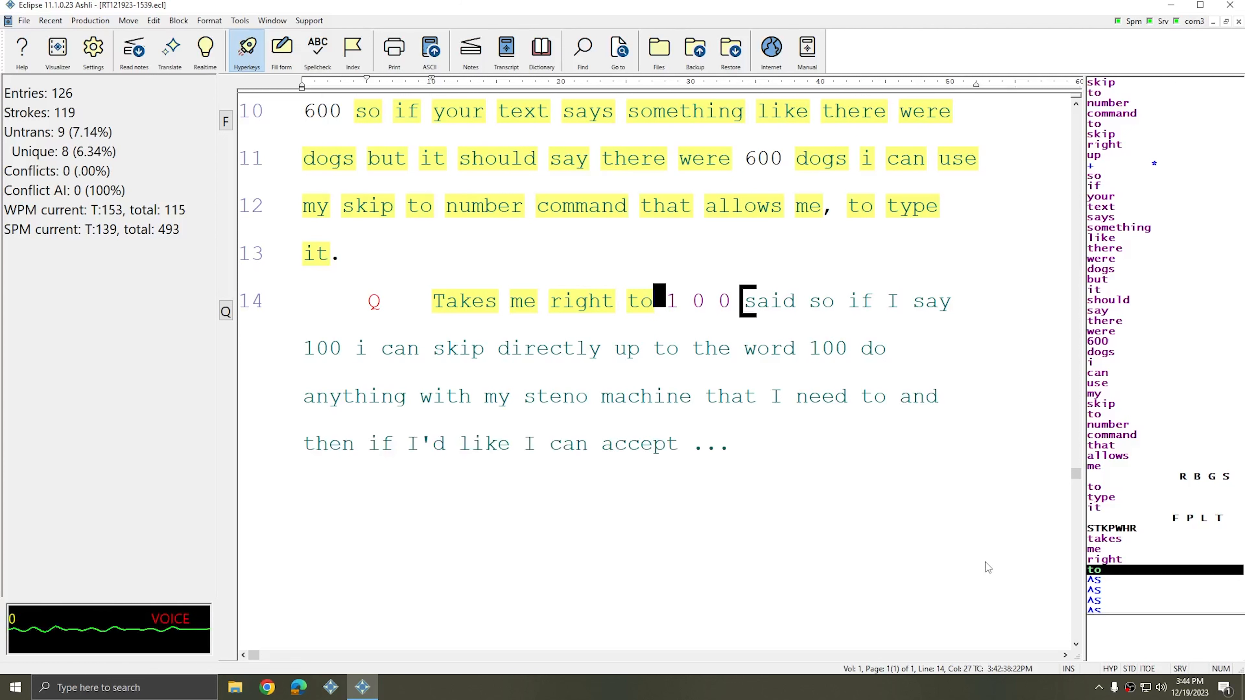
pyautogui.write('said so if I say')
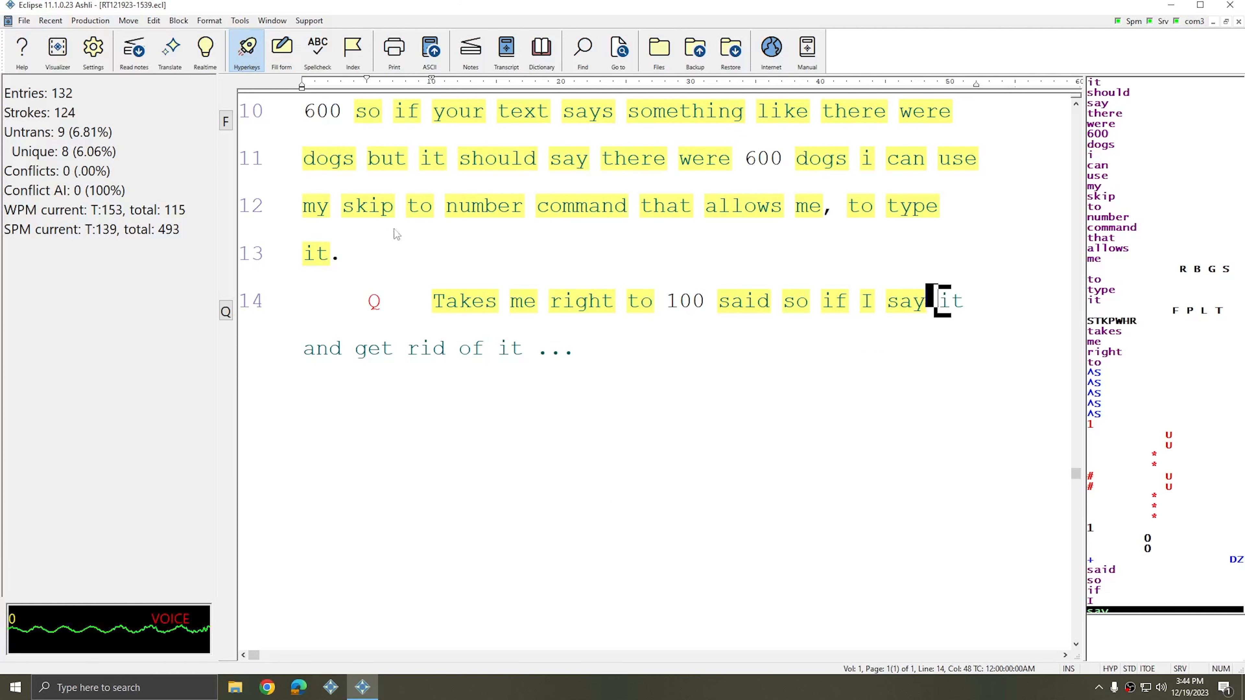
# Step: Examine the Flow to Number description in the Plugin Store, highlighting the syntax of each of its three realtime macros
pyautogui.click(314, 21)
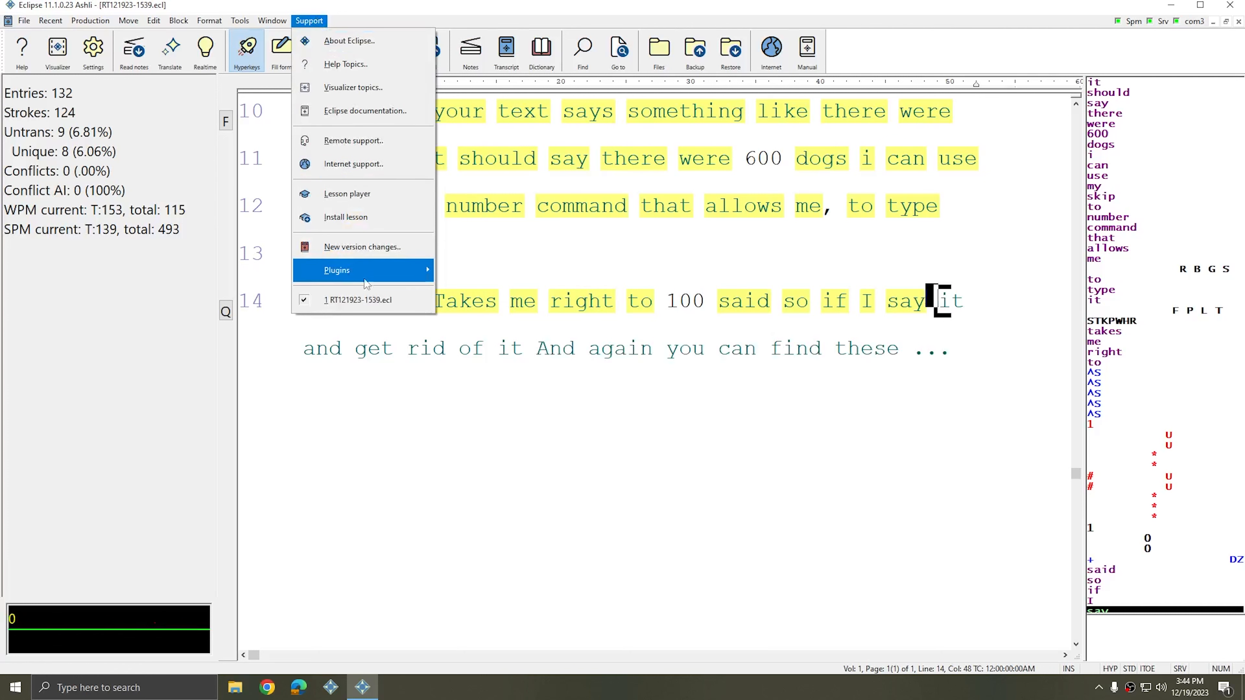
pyautogui.moveTo(362, 270)
pyautogui.click(530, 320)
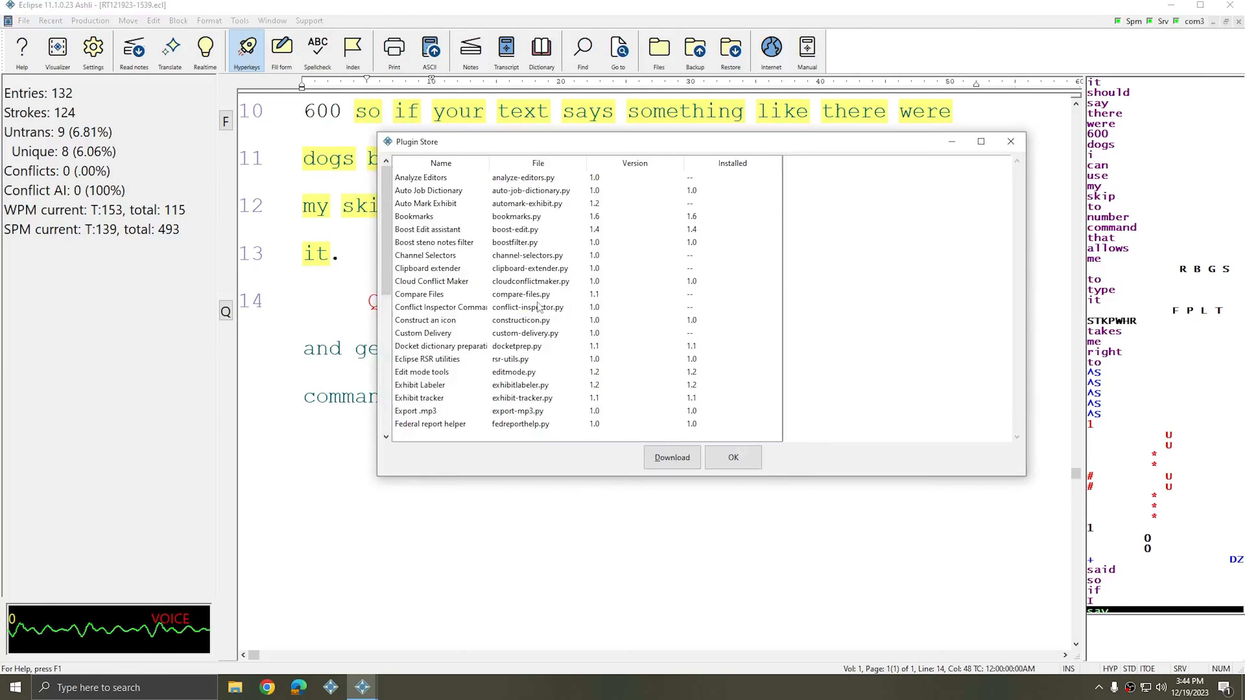
pyautogui.scroll(-4, 540, 305)
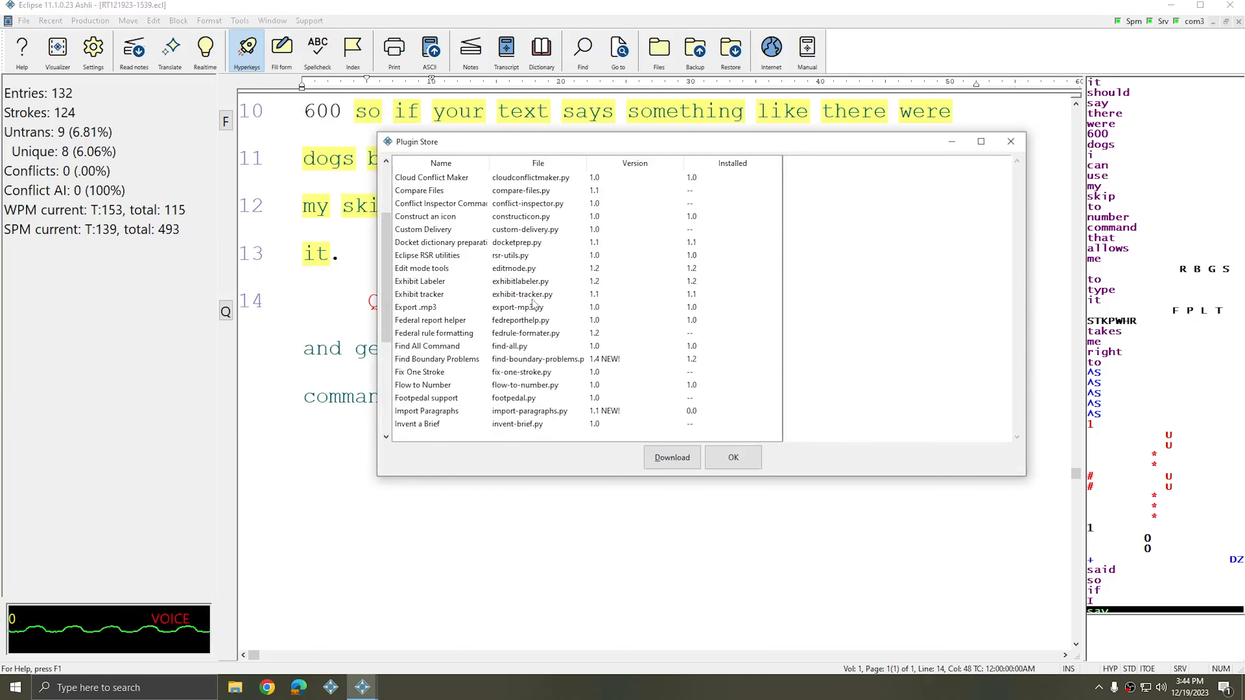
pyautogui.click(425, 361)
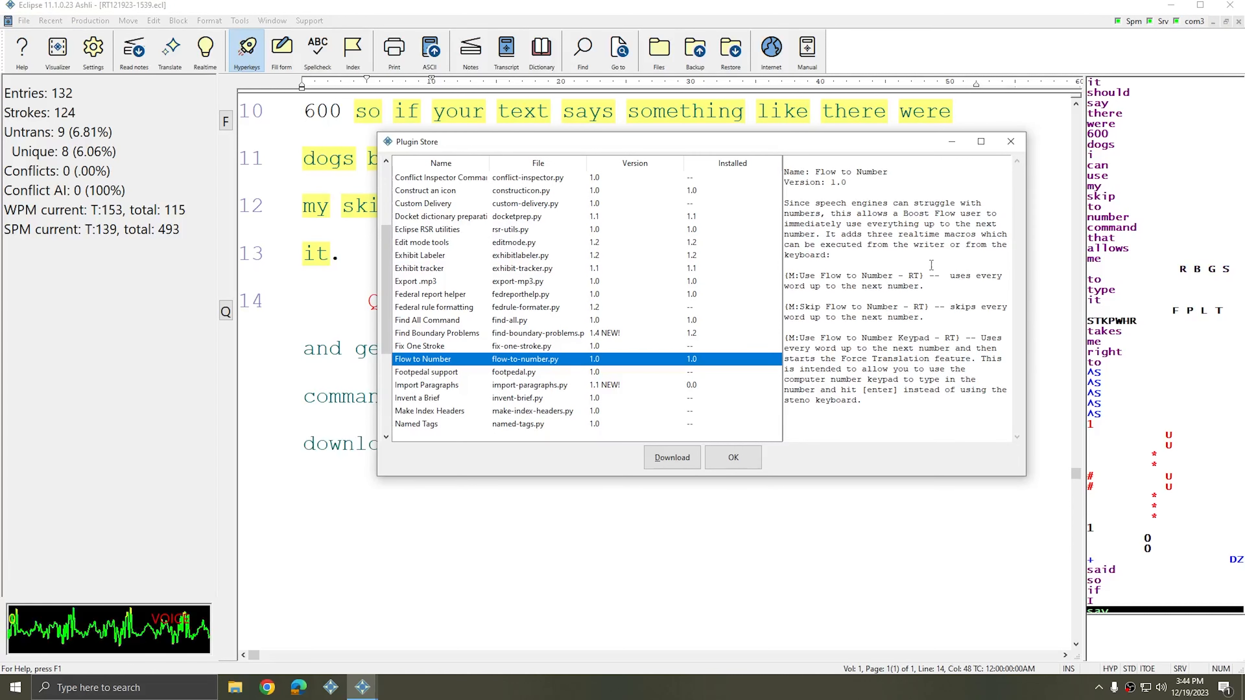
pyautogui.moveTo(925, 276); pyautogui.dragTo(781, 283)
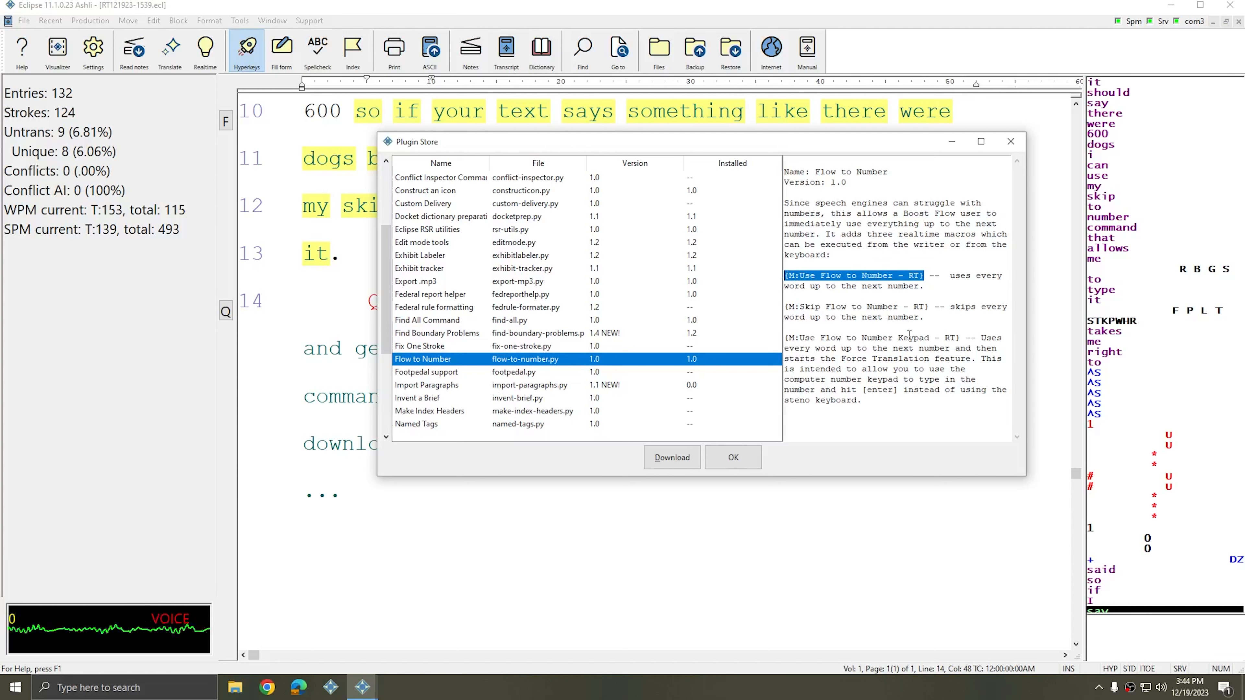
pyautogui.moveTo(928, 308); pyautogui.dragTo(784, 309)
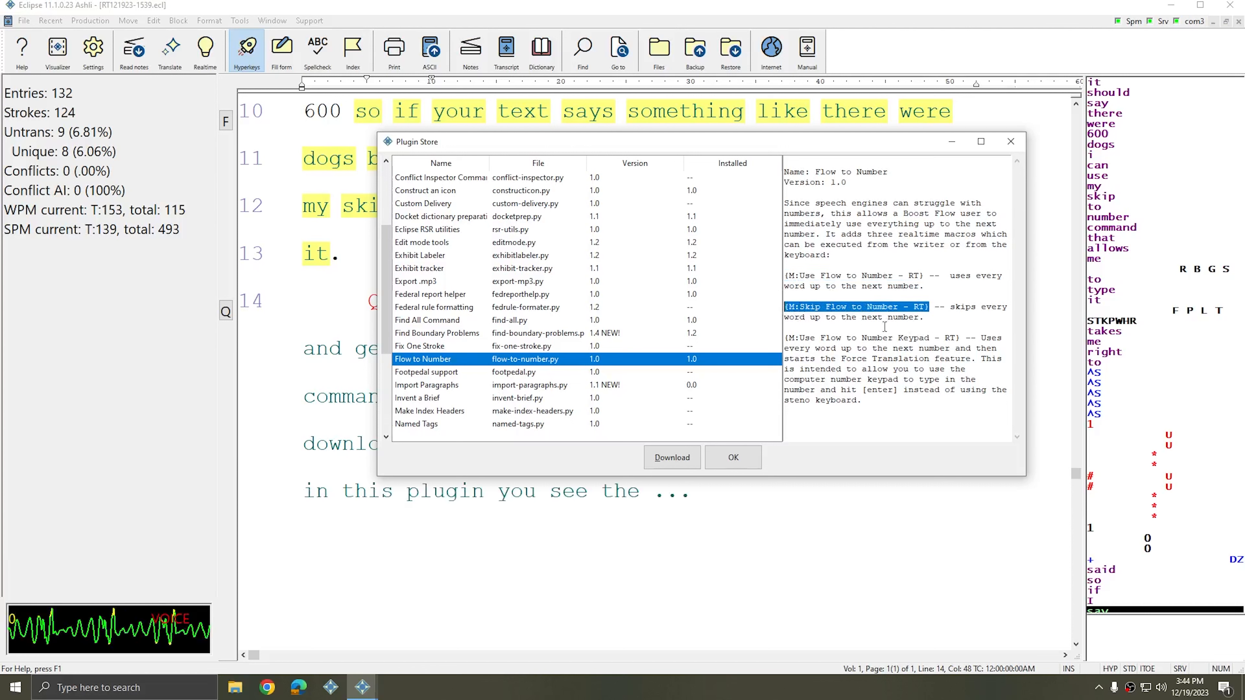
pyautogui.moveTo(961, 338); pyautogui.dragTo(789, 342)
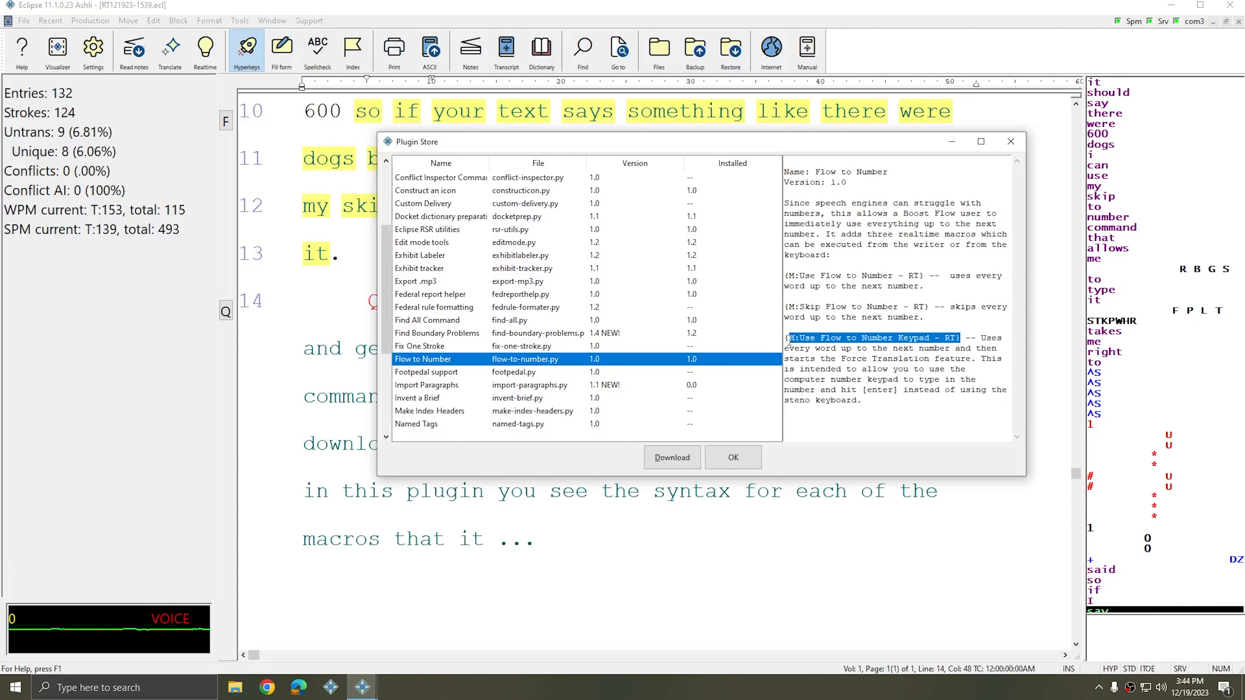